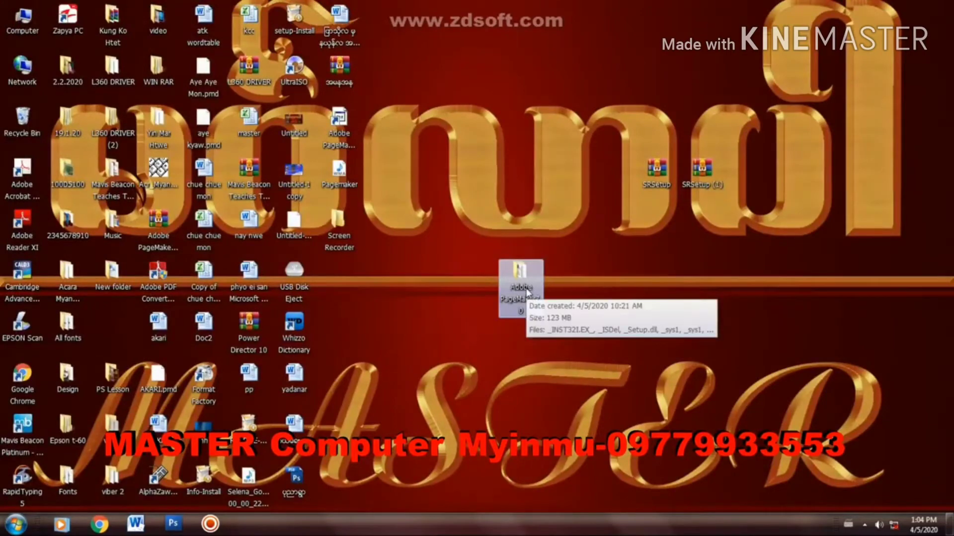
Open the Adobe PageMaker 7.0 folder on the desktop and launch its Setup application.
double_click(525, 290)
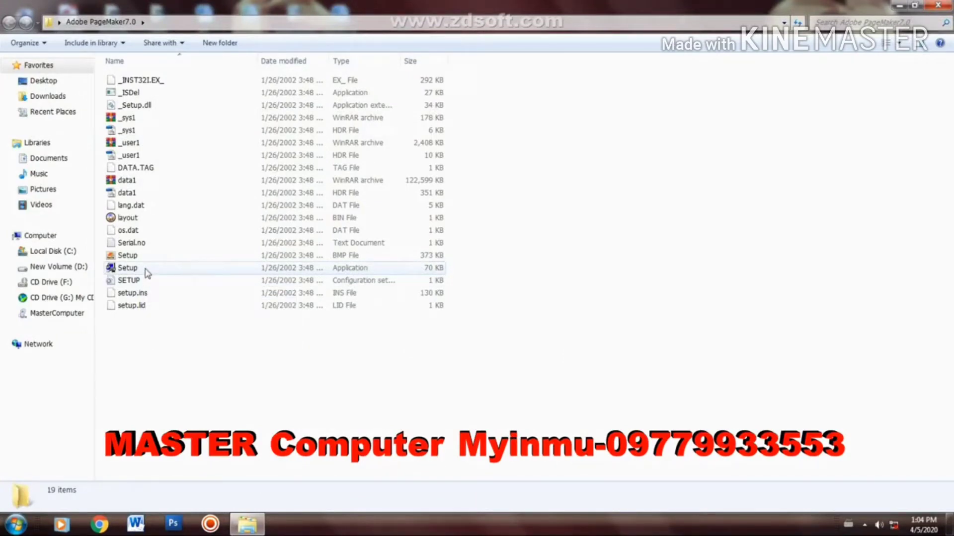
double_click(144, 271)
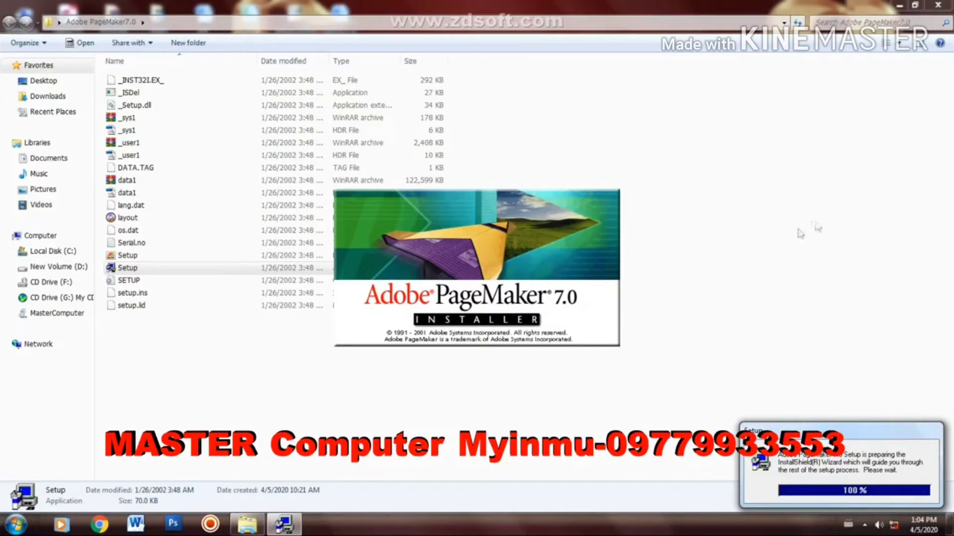
right_click(799, 2)
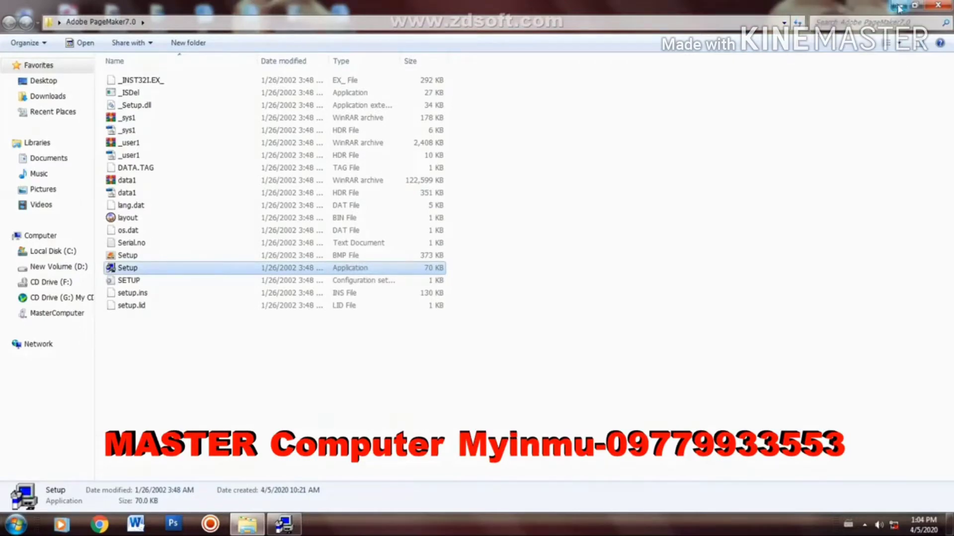
left_click(894, 5)
right_click(690, 94)
left_click(734, 134)
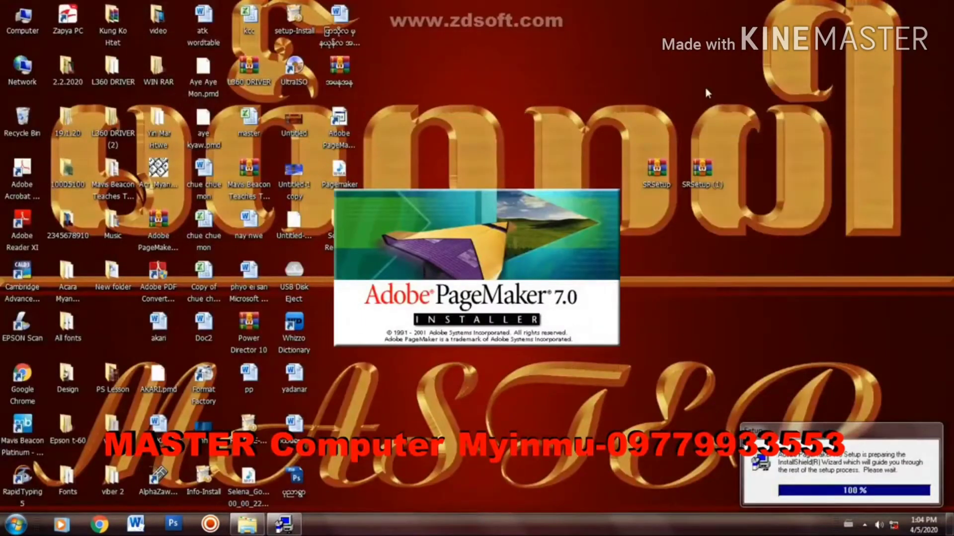
right_click(703, 85)
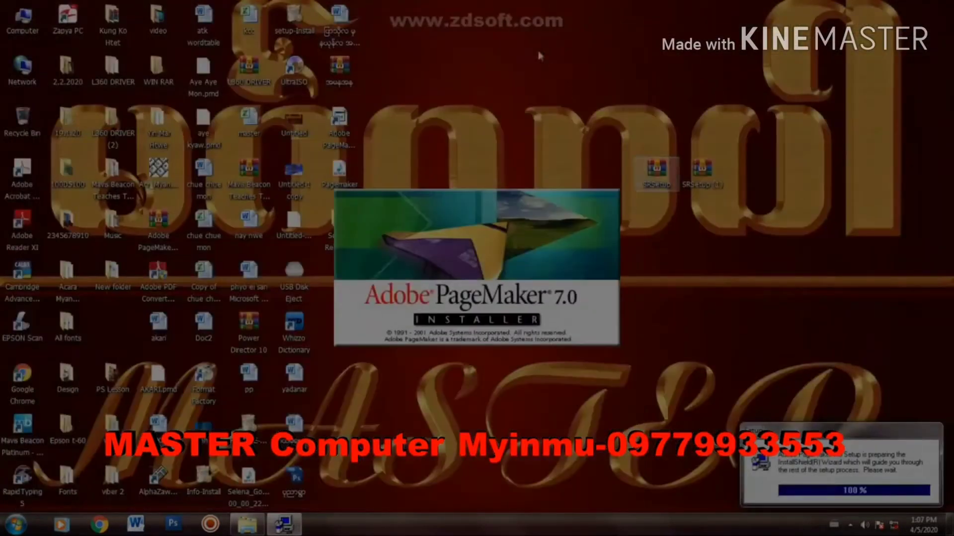
right_click(540, 52)
left_click(553, 84)
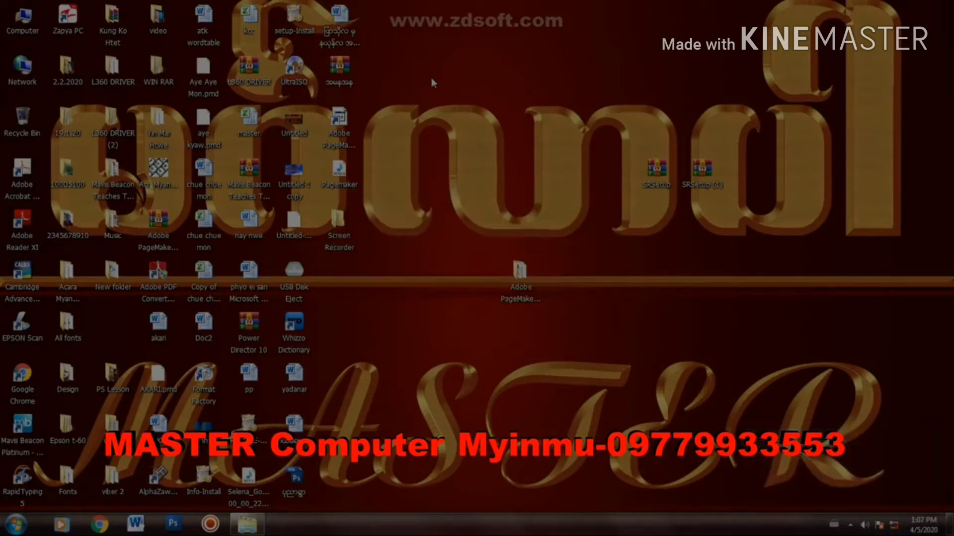
Bring the Adobe PageMaker 7.0 Setup window to the front and continue past the welcome page.
left_click(247, 524)
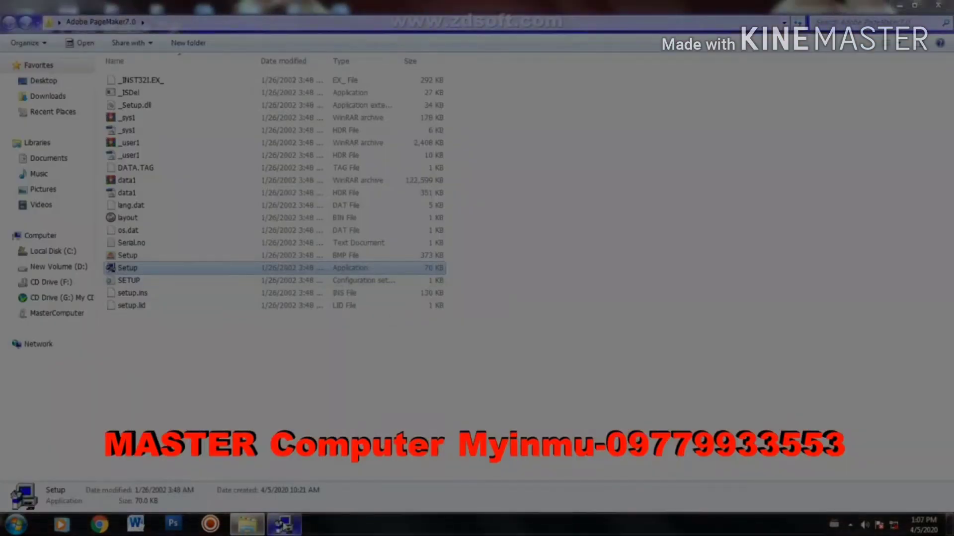
left_click(283, 524)
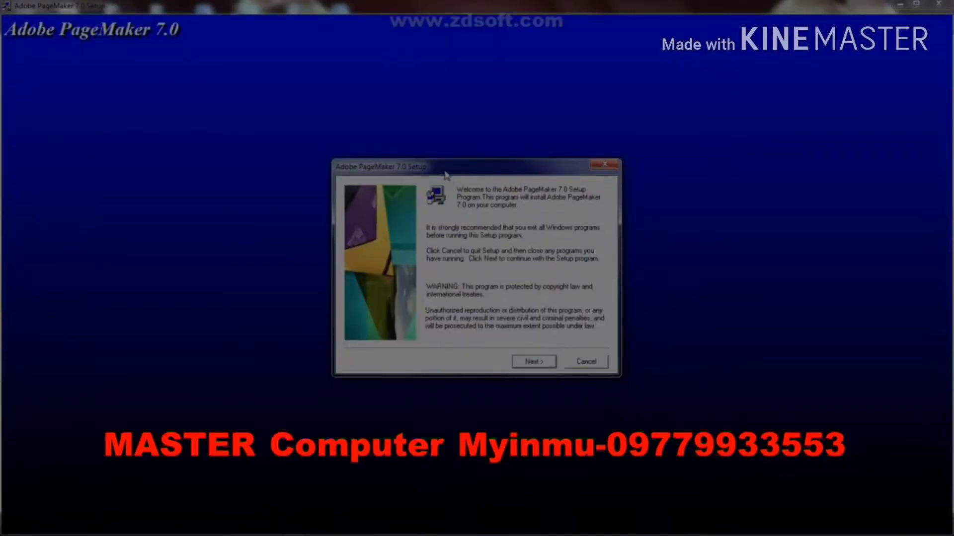
left_click_drag(445, 175, 476, 153)
left_click(562, 340)
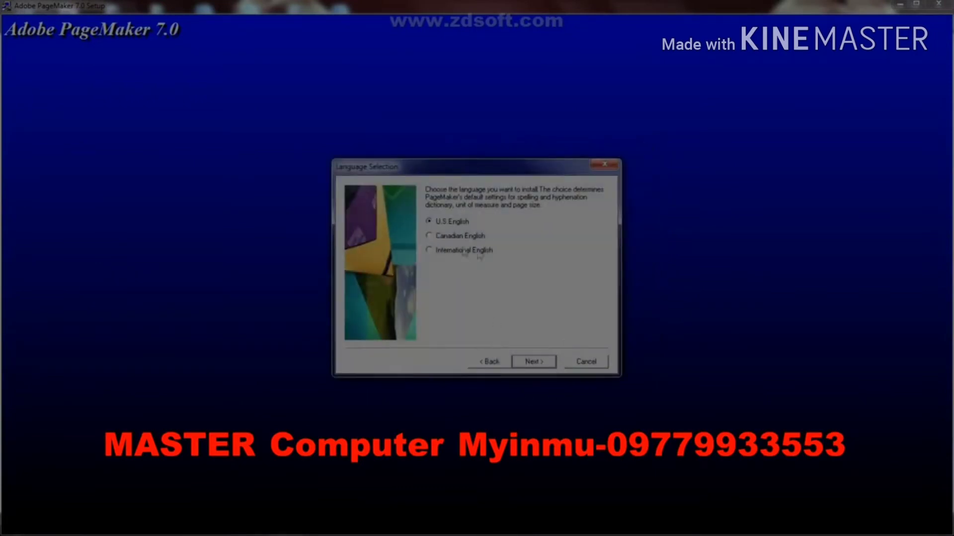
Proceed with U.S. English for installation and license text, accept the license agreement, and use the Typical setup type.
left_click(534, 363)
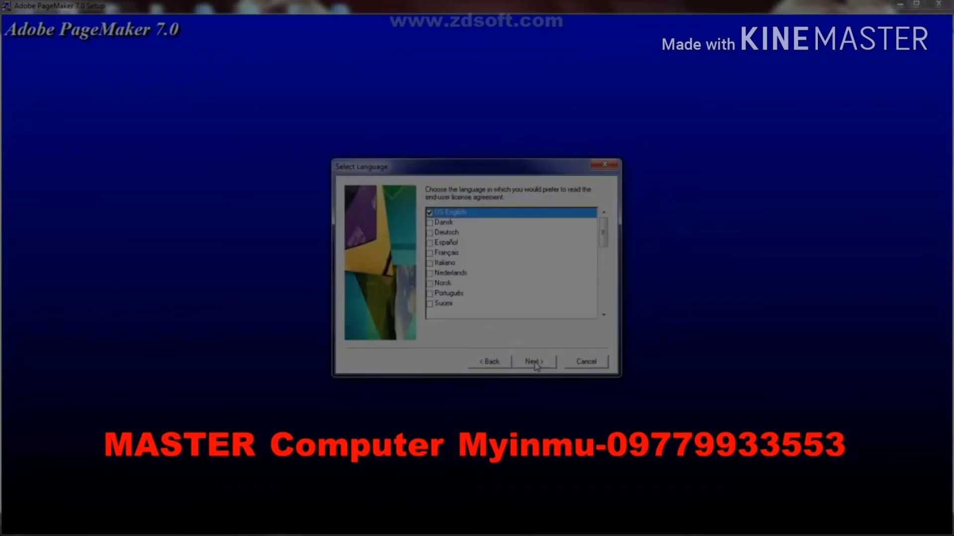
left_click(533, 363)
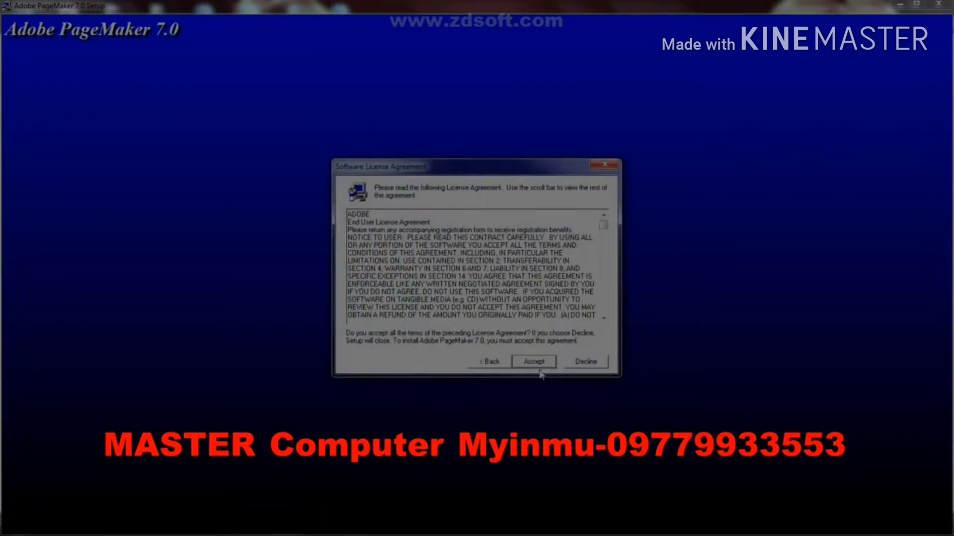
left_click(535, 362)
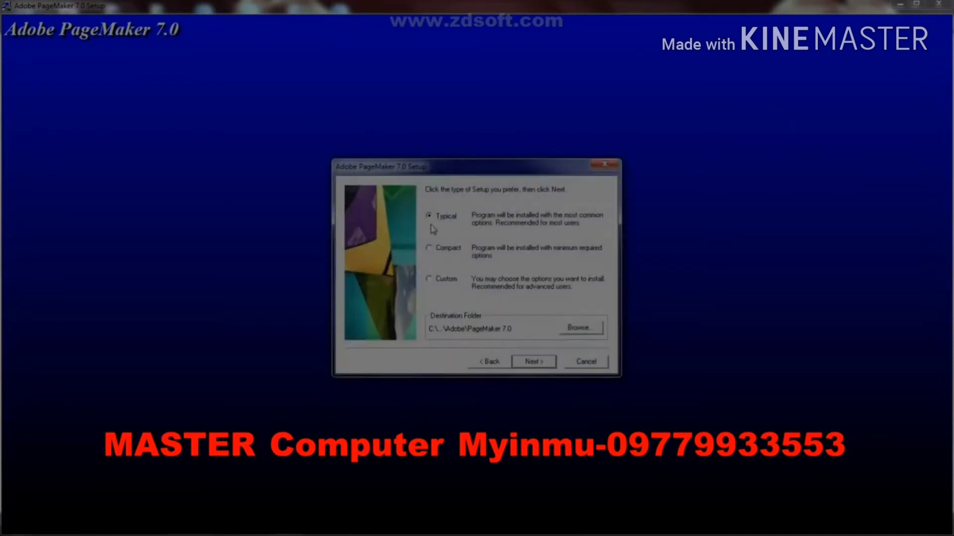
left_click(529, 362)
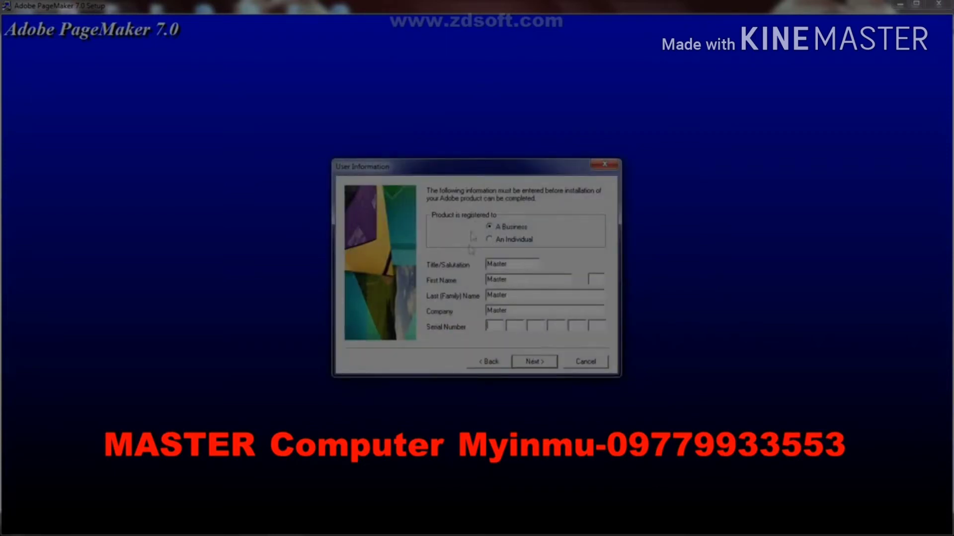
Fill in the title, first name, last name and company fields of the registration form with the registrant's name.
double_click(523, 264)
type("Win Chit")
key("Tab")
type("W")
key("Tab")
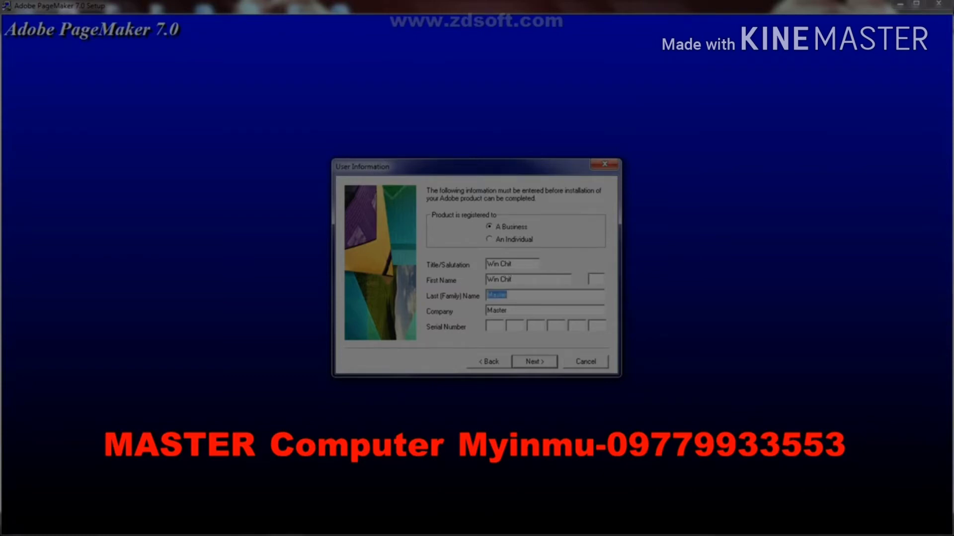
type("Win Chit")
key("Tab")
type("W")
Reduce the setup window from full screen and move it aside to uncover the installer folder's file list.
left_click(921, 6)
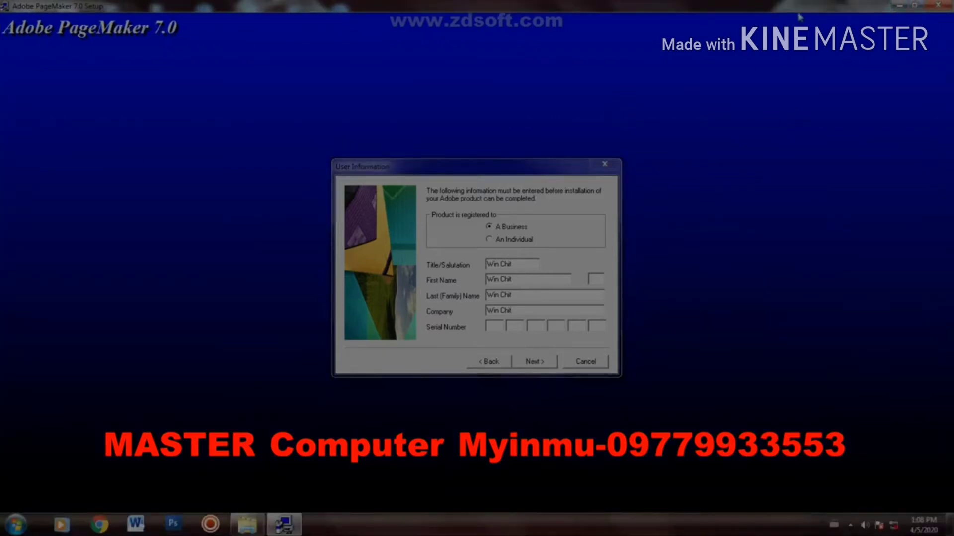
left_click(918, 6)
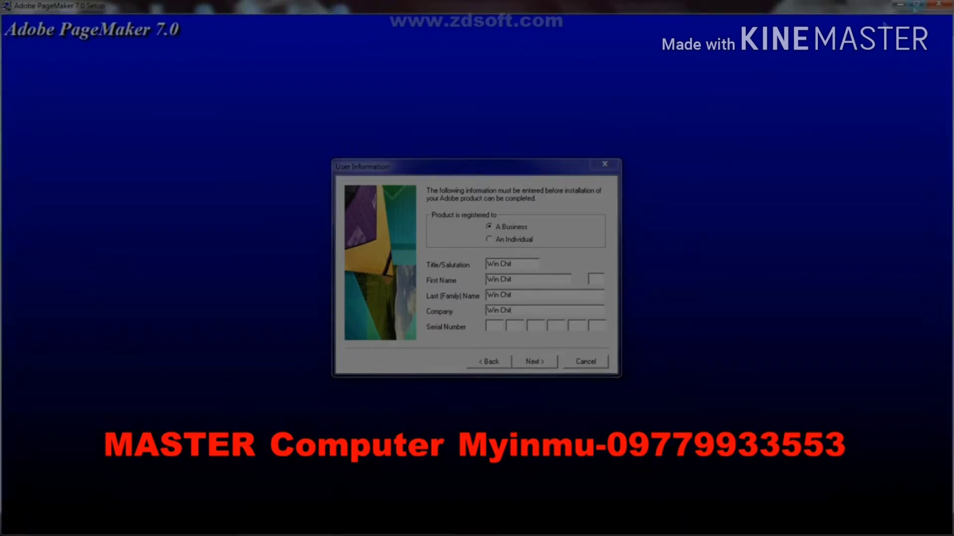
double_click(753, 10)
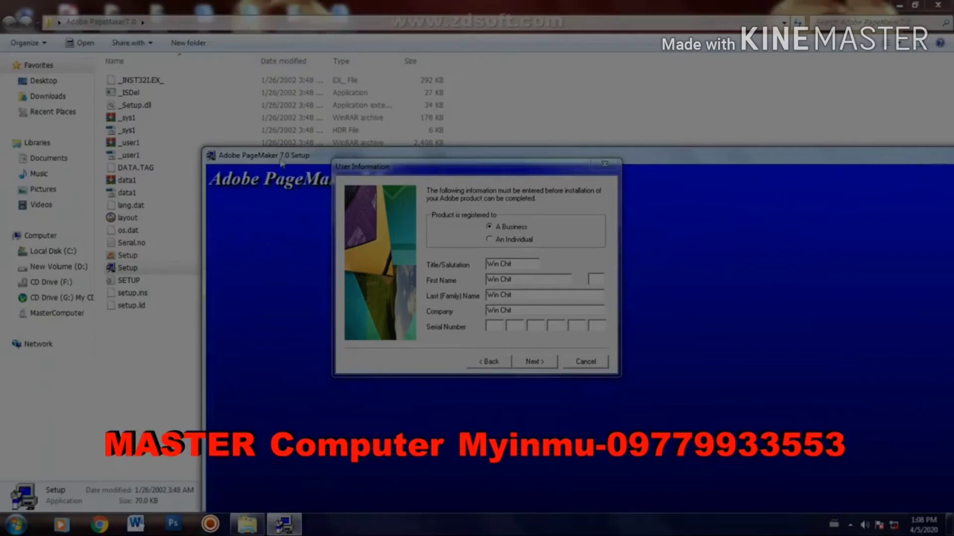
left_click_drag(281, 164, 538, 116)
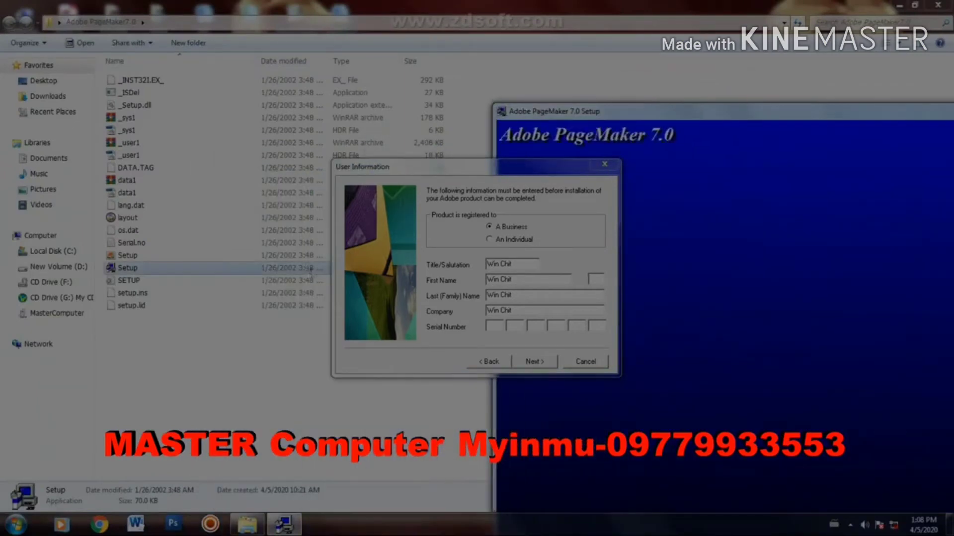
Open the Serial.no text document, close the installer folder, and place the document beside the registration form.
double_click(131, 243)
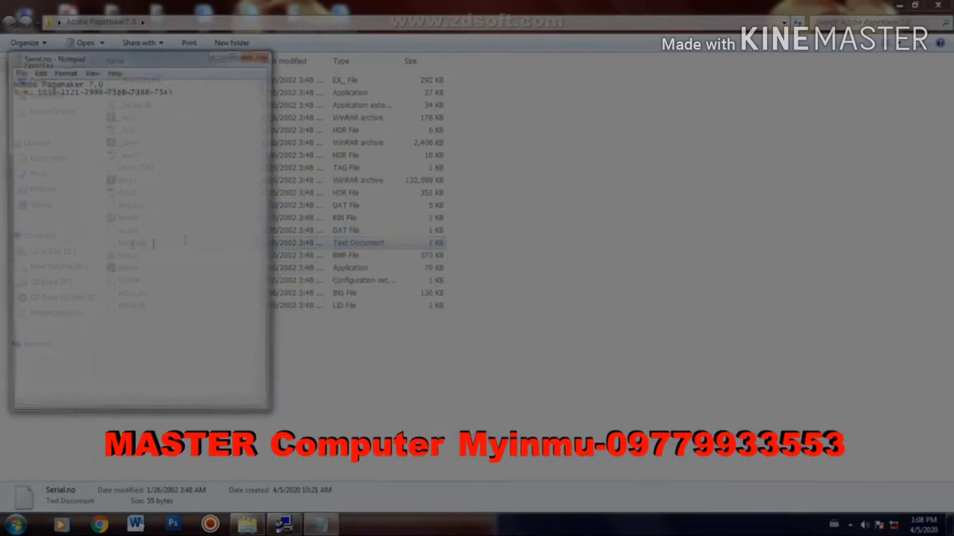
left_click(938, 5)
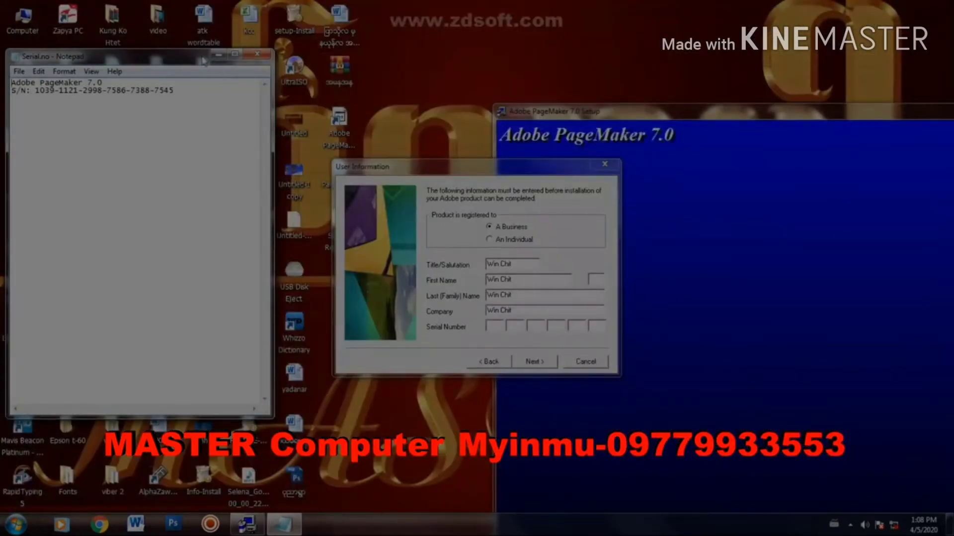
left_click_drag(205, 59, 232, 104)
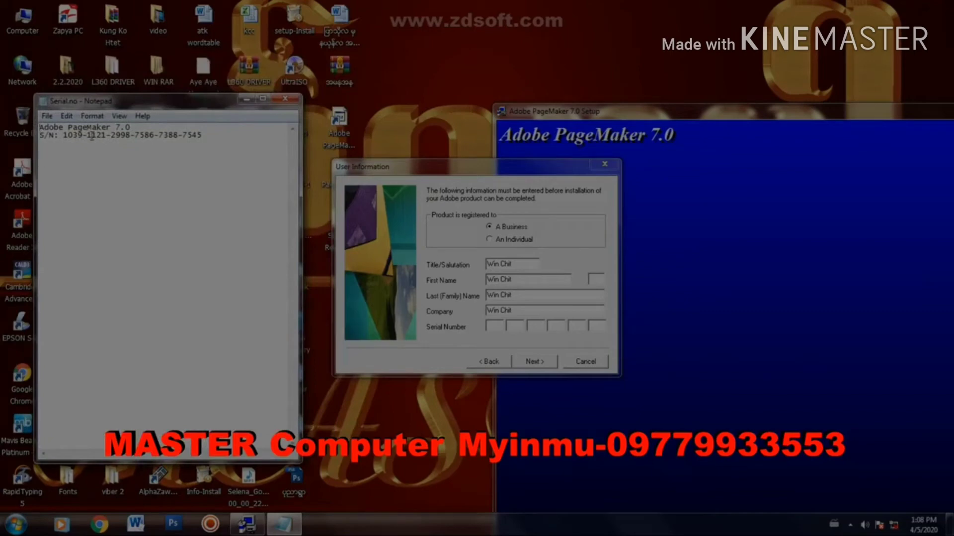
Copy the first two blocks of the serial number from the text document into the first two Serial Number fields.
left_click_drag(82, 136, 69, 136)
right_click(78, 138)
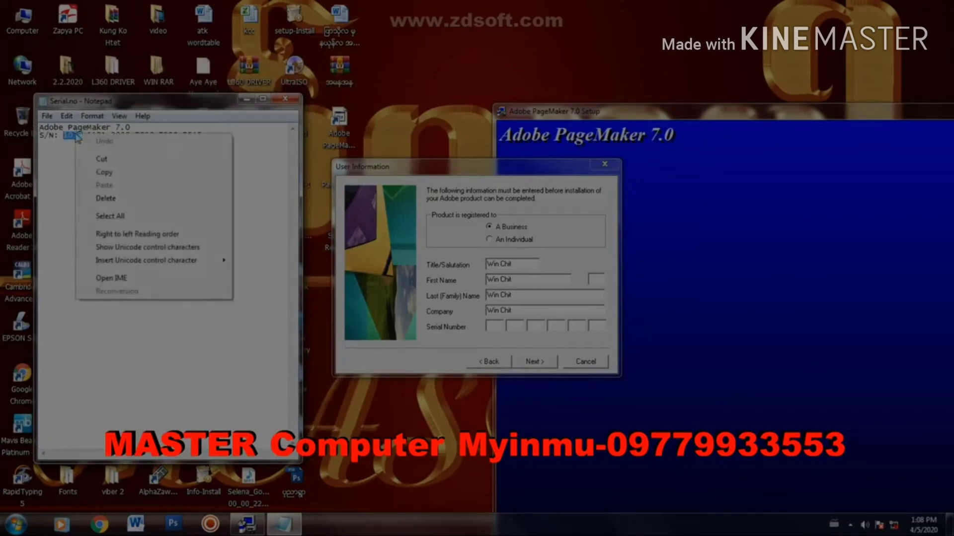
left_click(103, 171)
right_click(493, 327)
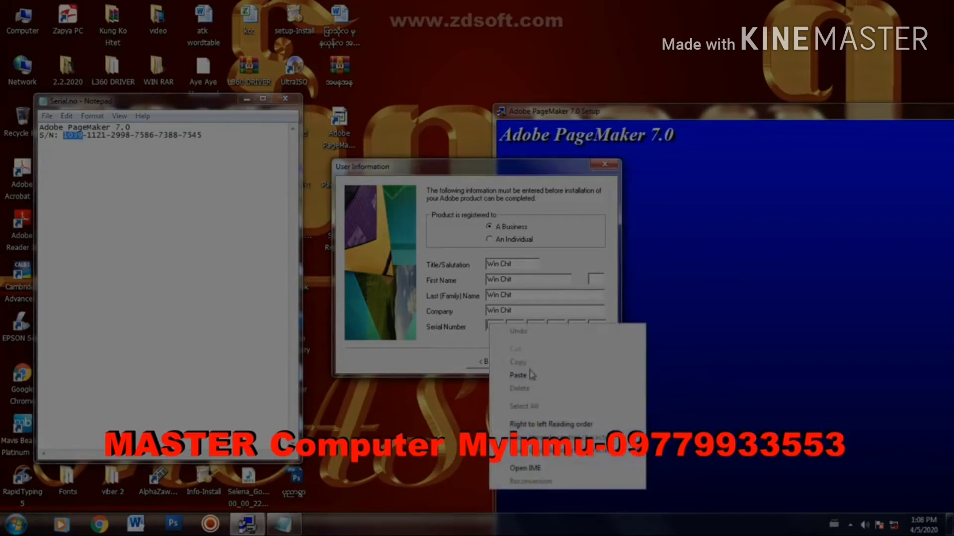
left_click(528, 374)
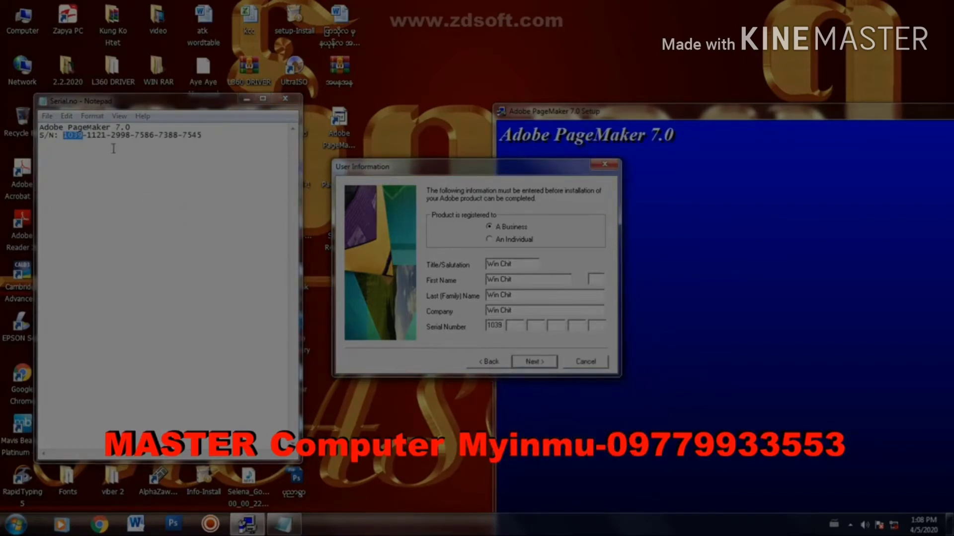
left_click_drag(105, 135, 86, 136)
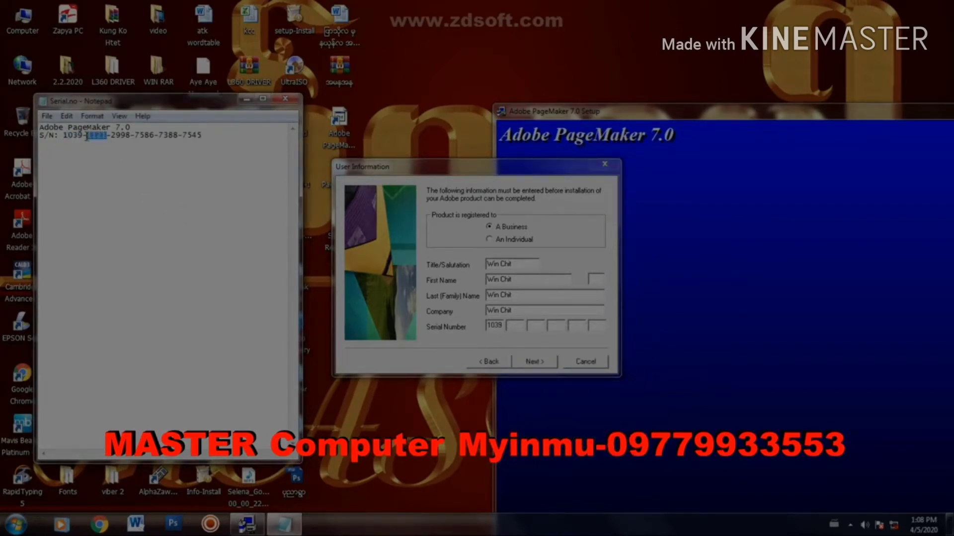
left_click(517, 327)
key("ctrl+v")
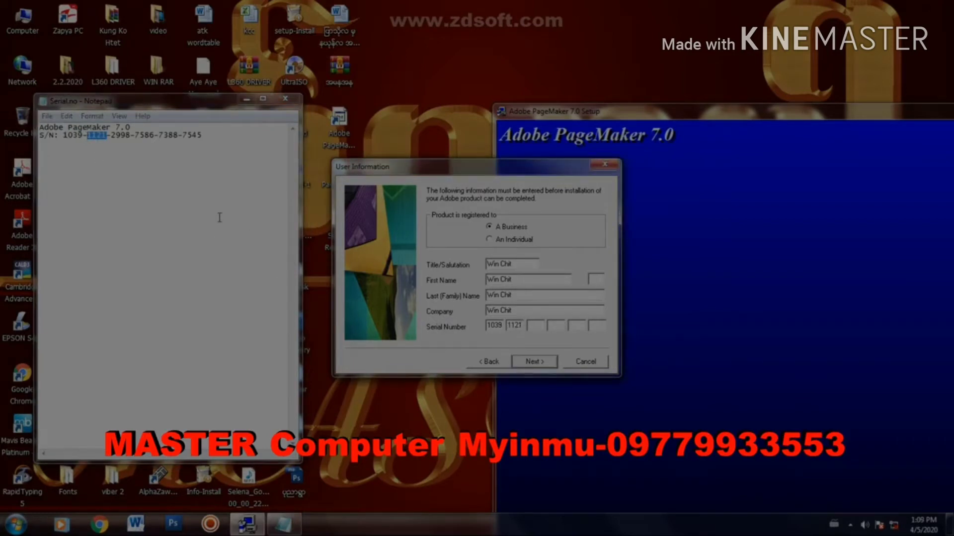
Copy the third and fourth blocks of the serial number into the matching Serial Number fields.
left_click_drag(131, 137, 126, 135)
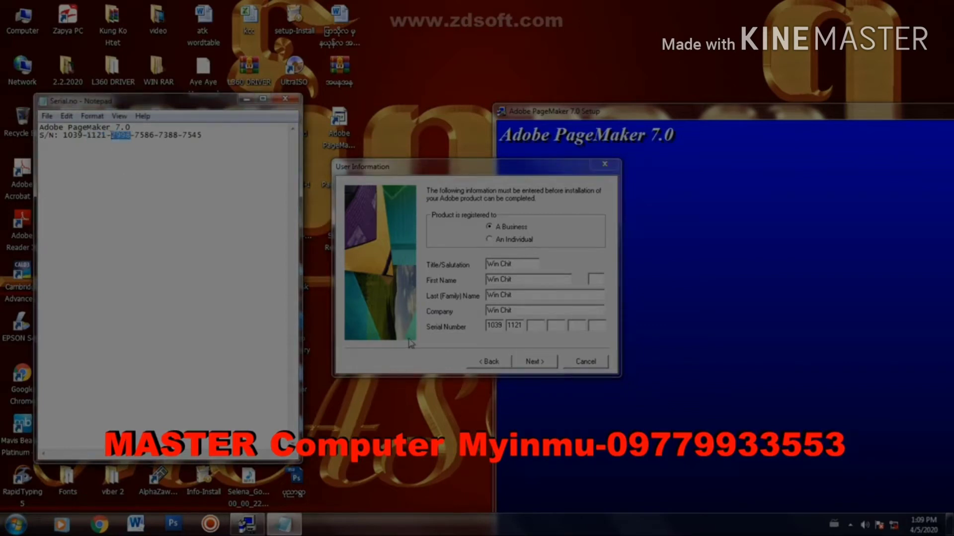
left_click(533, 327)
key("ctrl+v")
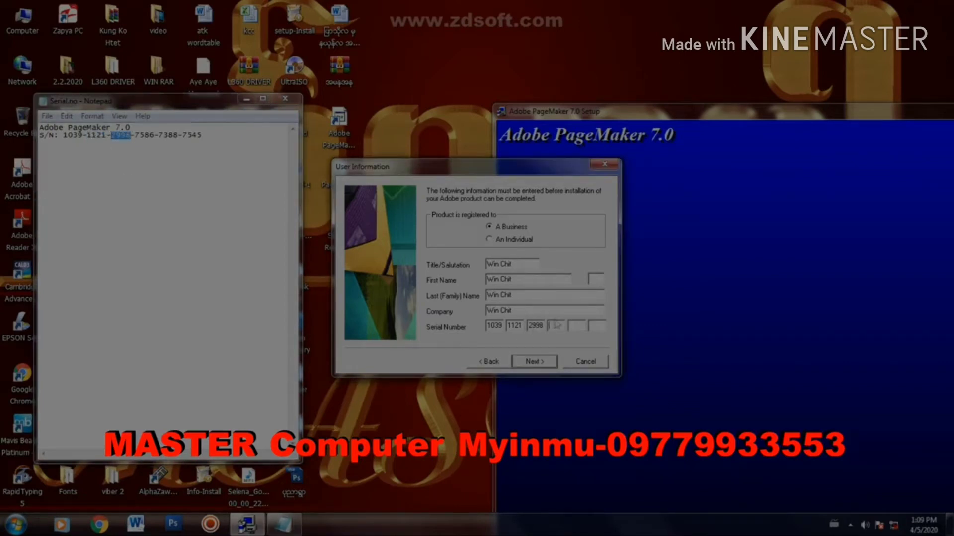
left_click_drag(155, 136, 142, 138)
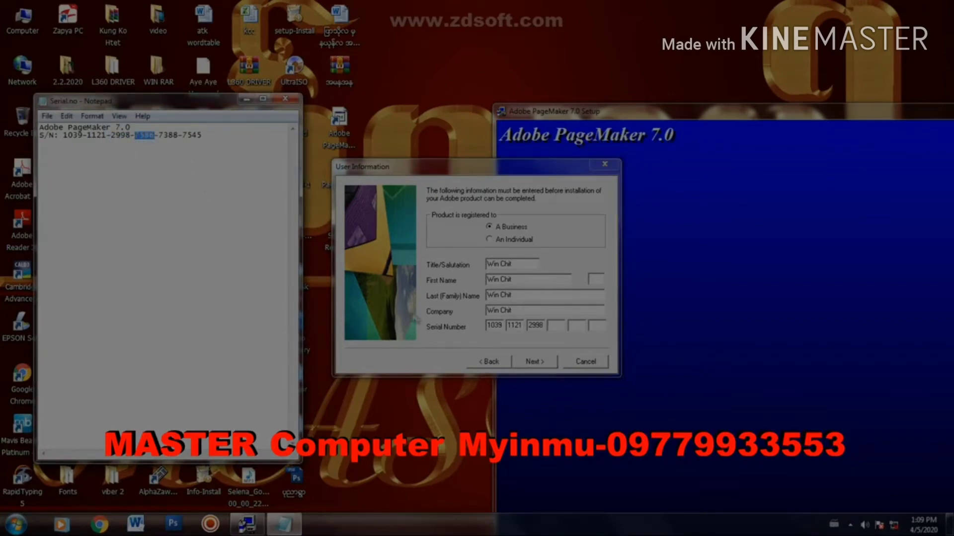
left_click(555, 324)
key("ctrl+v")
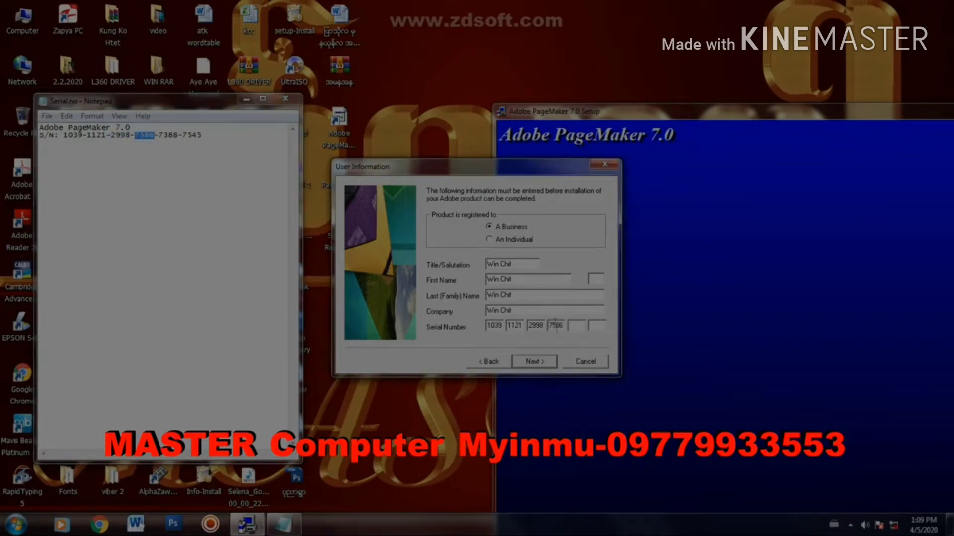
Copy the last two blocks of the serial number into the remaining Serial Number fields and submit the registration form.
left_click_drag(178, 136, 159, 135)
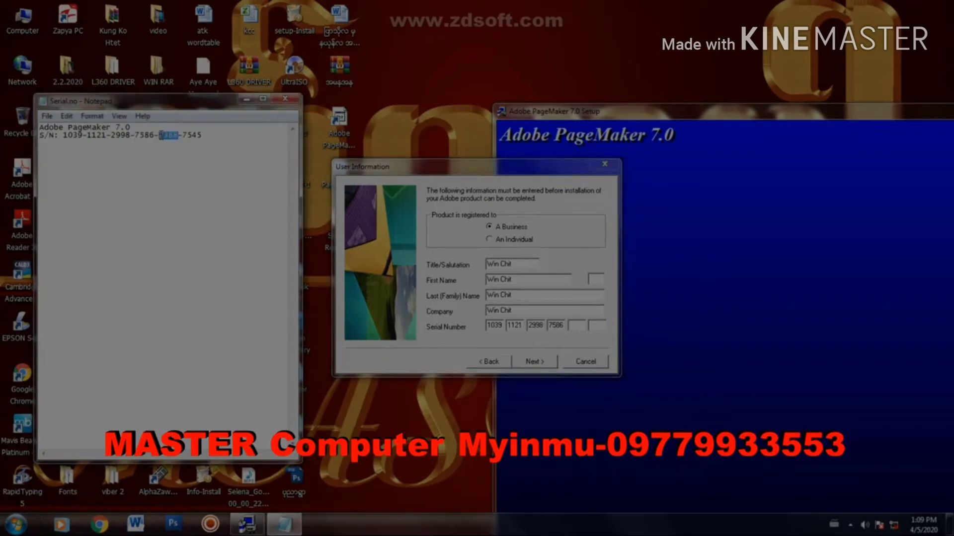
left_click(571, 325)
key("ctrl+v")
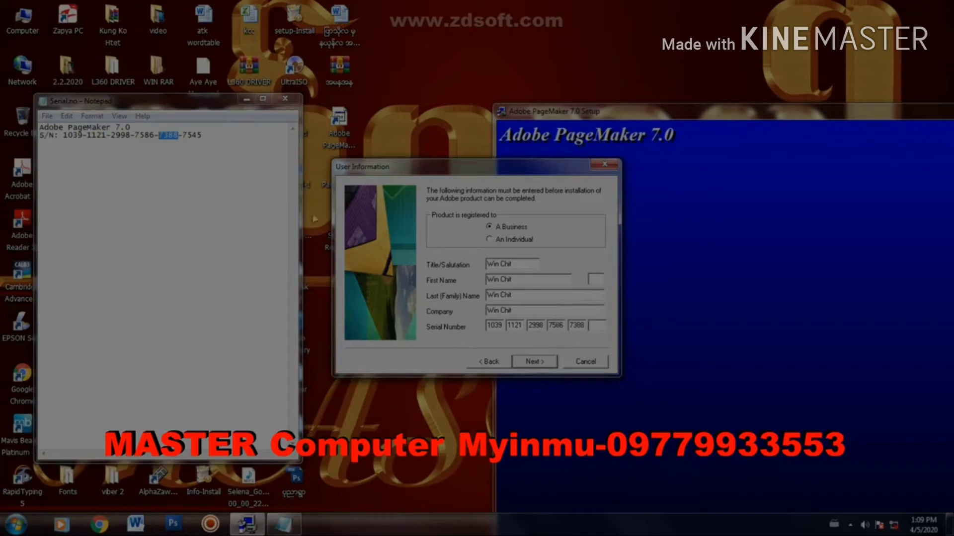
left_click_drag(206, 138, 184, 137)
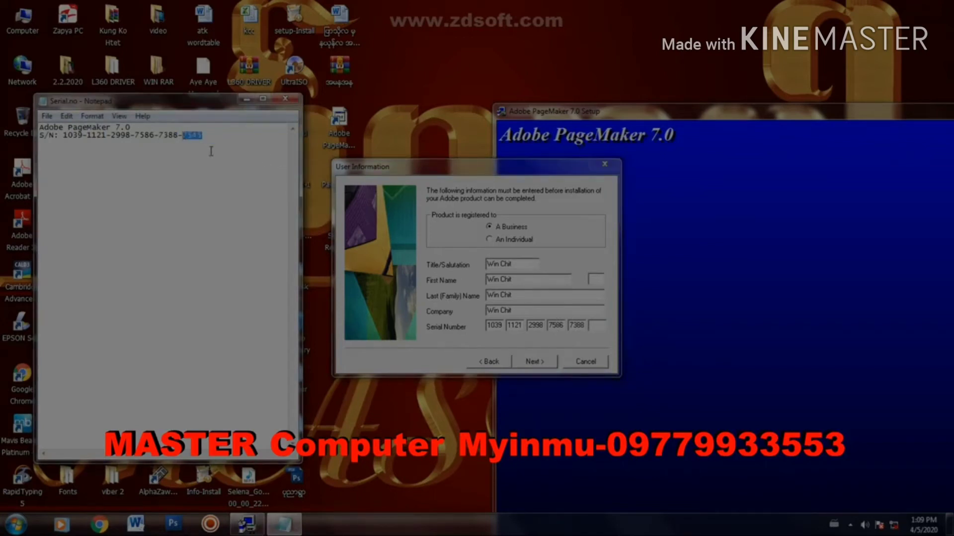
left_click(597, 326)
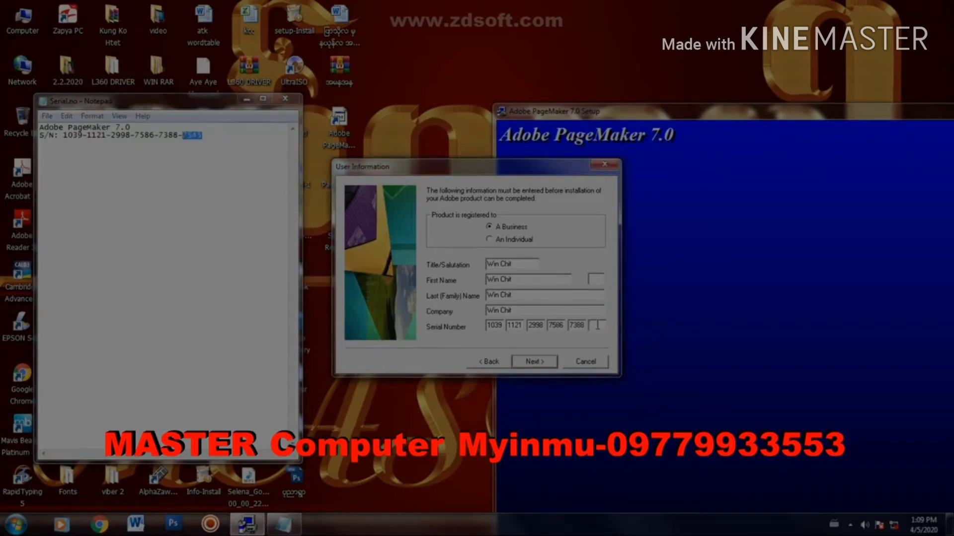
left_click(524, 366)
left_click_drag(913, 313, 533, 209)
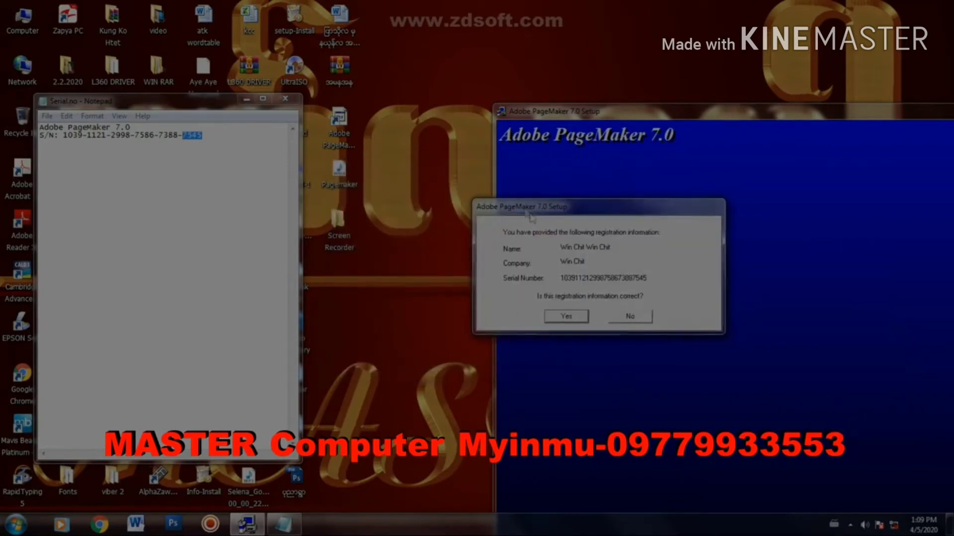
Confirm the registration information as correct and move the setup window so the component selection dialog is fully in view.
left_click_drag(525, 206, 428, 121)
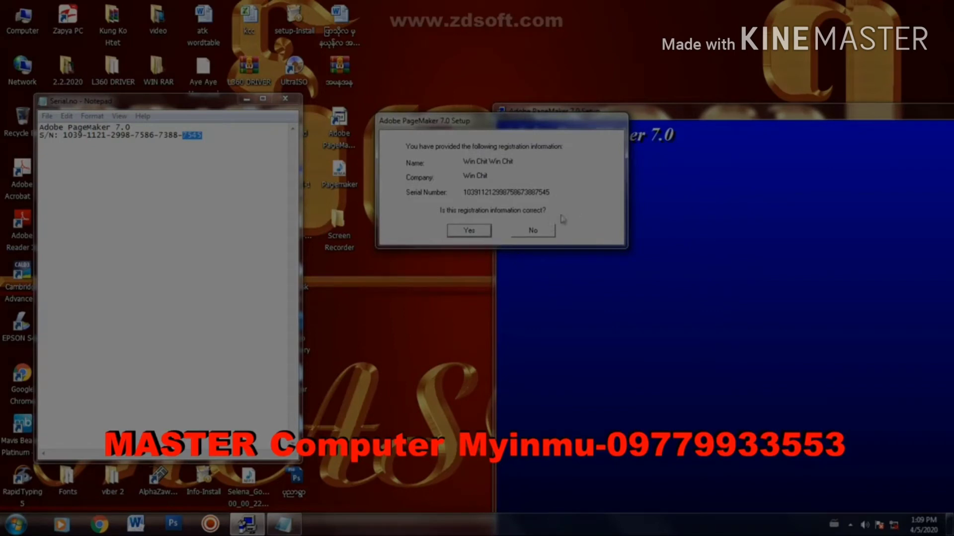
left_click(463, 231)
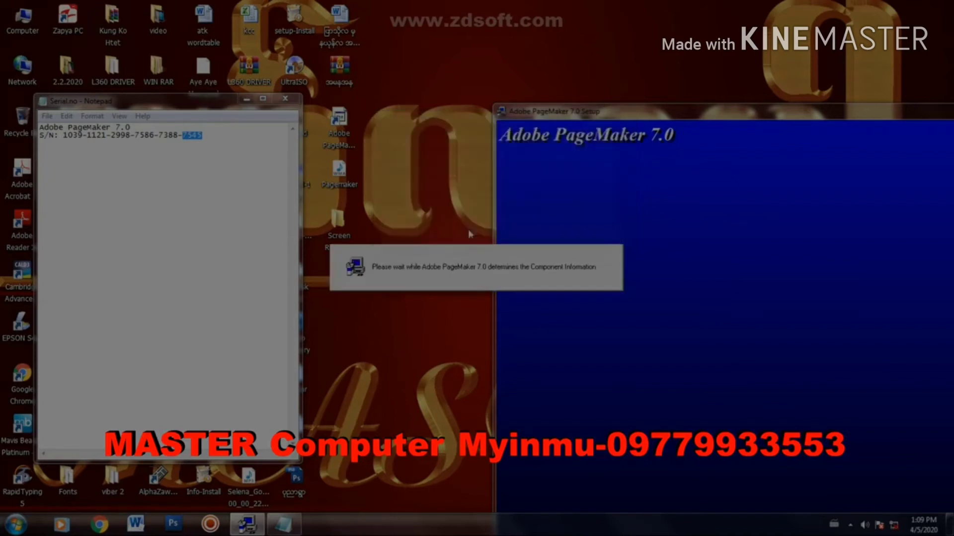
left_click_drag(604, 117, 386, 159)
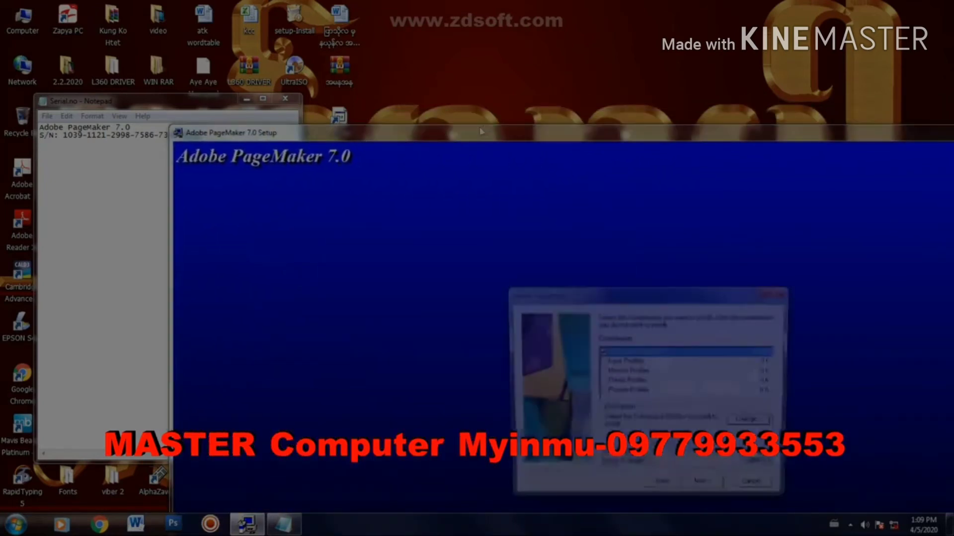
left_click_drag(482, 130, 328, 4)
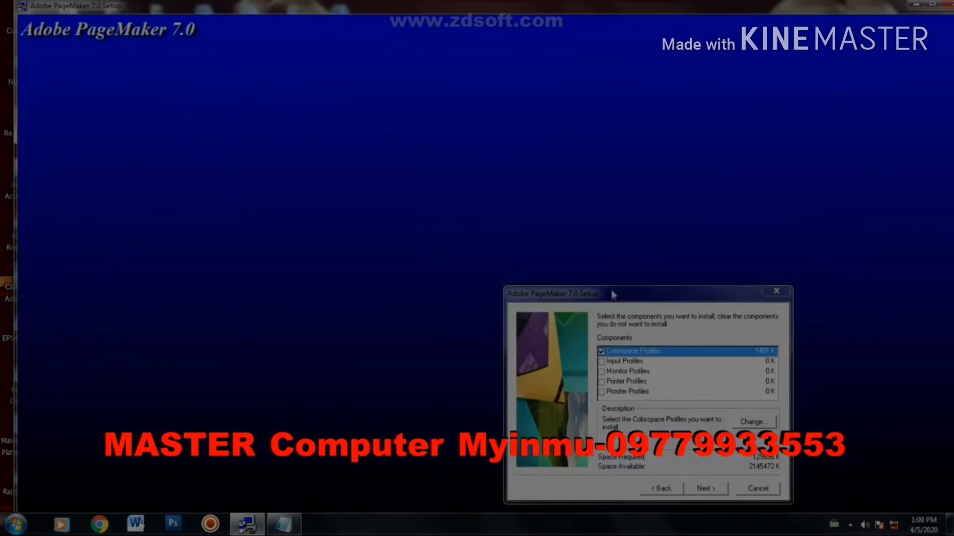
Accept the default component selection with Colorspace Profiles and start copying the files for the Typical installation.
left_click_drag(613, 294, 455, 87)
left_click(549, 281)
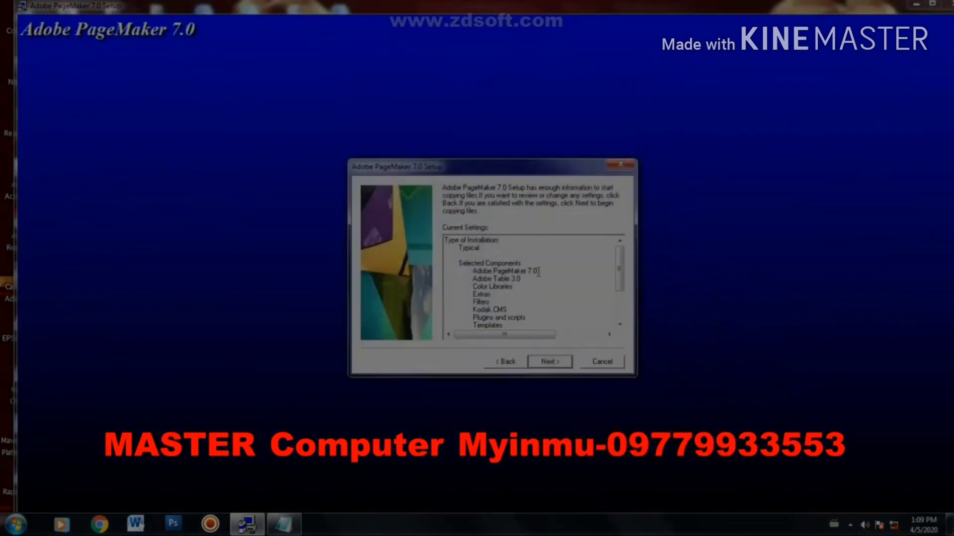
left_click(552, 364)
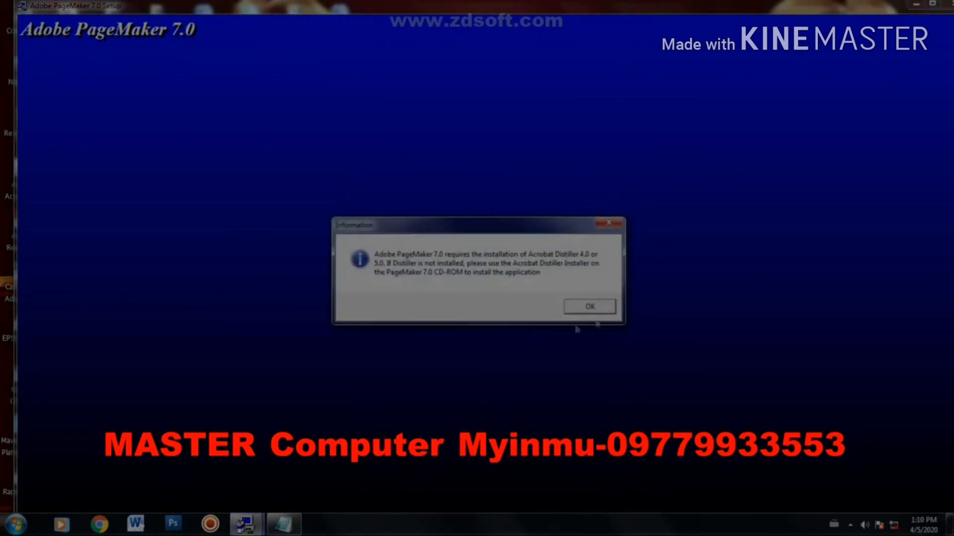
Finish the PageMaker setup by acknowledging its closing messages, and close the Readme and Serial.no documents.
left_click(589, 306)
left_click(541, 361)
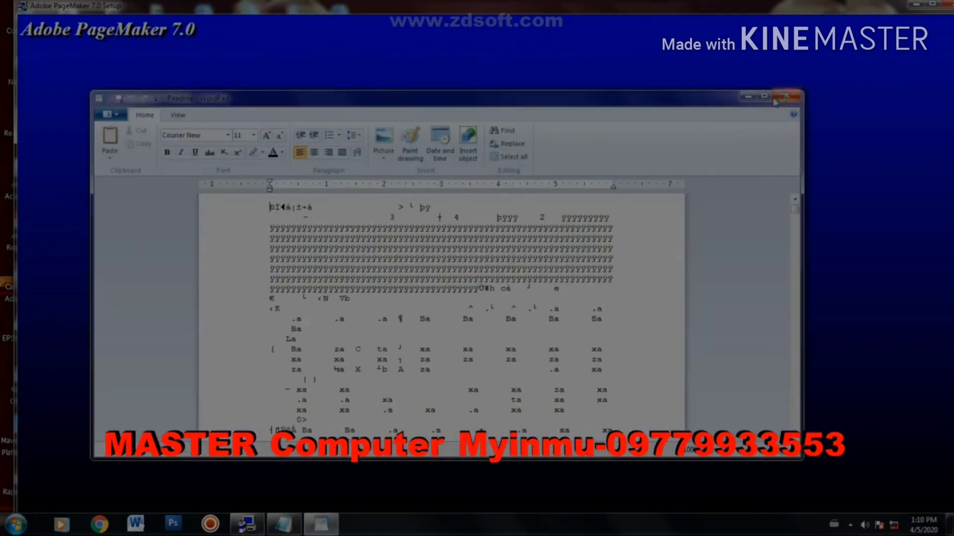
left_click(776, 99)
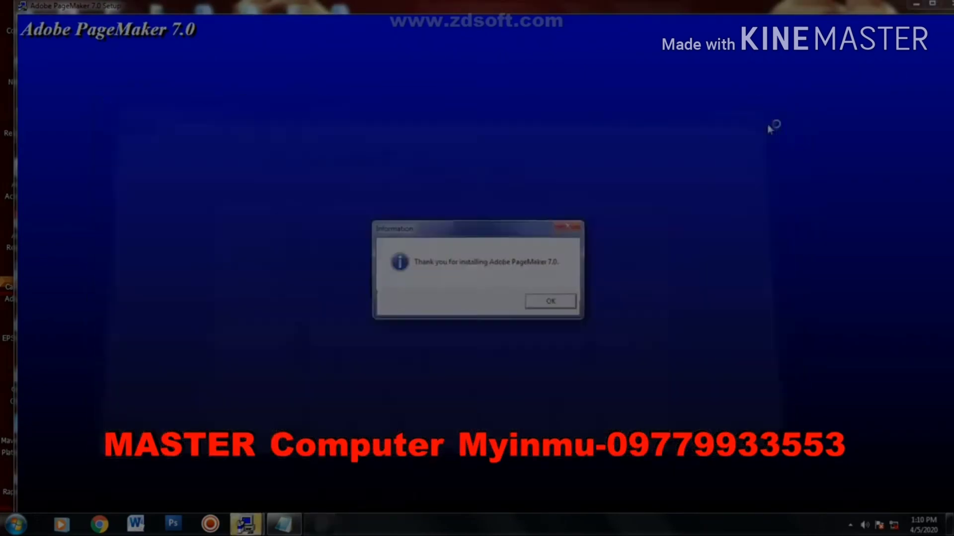
left_click(550, 301)
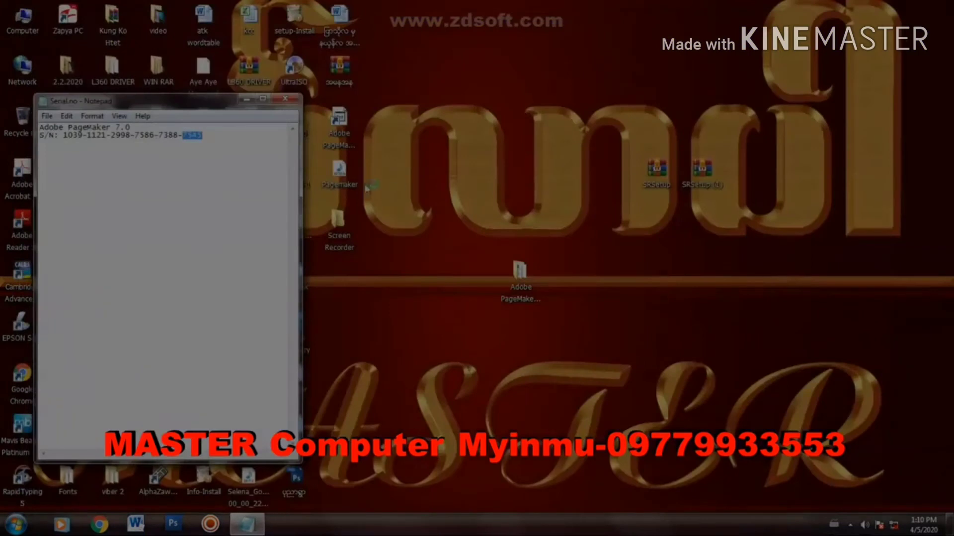
left_click(286, 98)
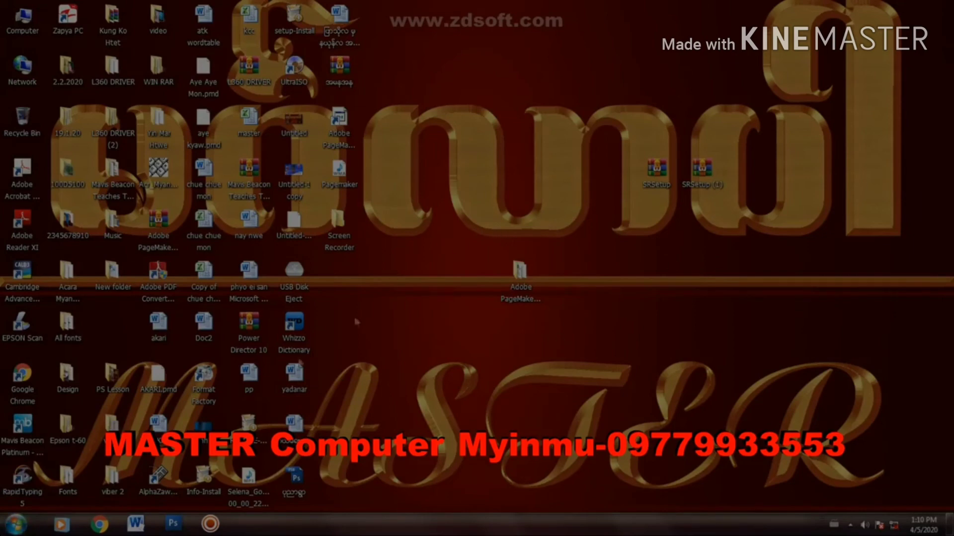
Try to launch Adobe PageMaker 7.0 from the Adobe PageMaker 7.0 program group.
left_click(15, 524)
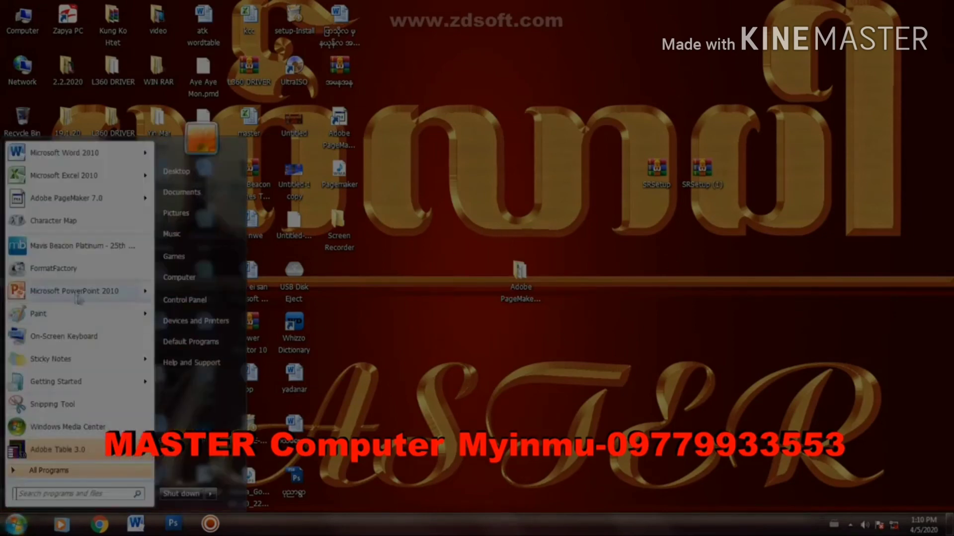
left_click(50, 471)
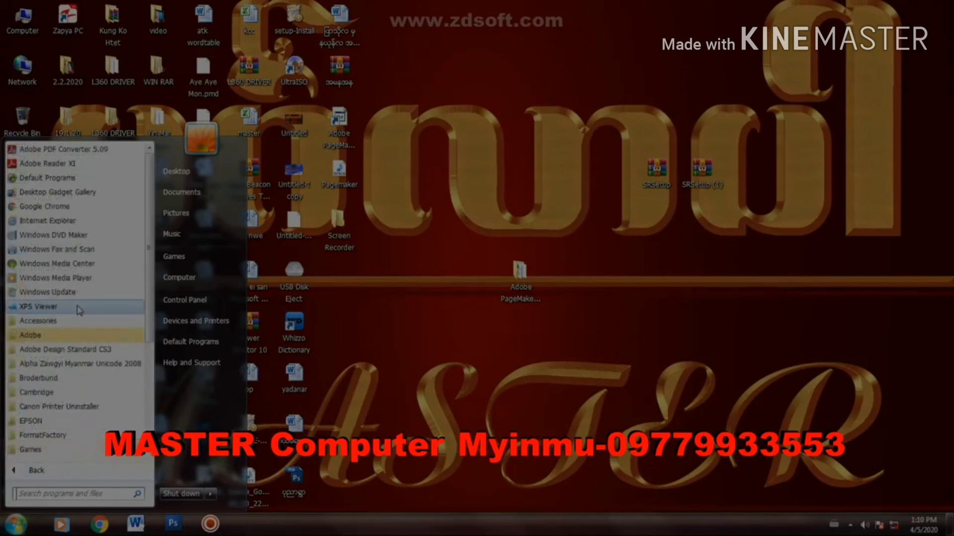
left_click(50, 335)
left_click(55, 350)
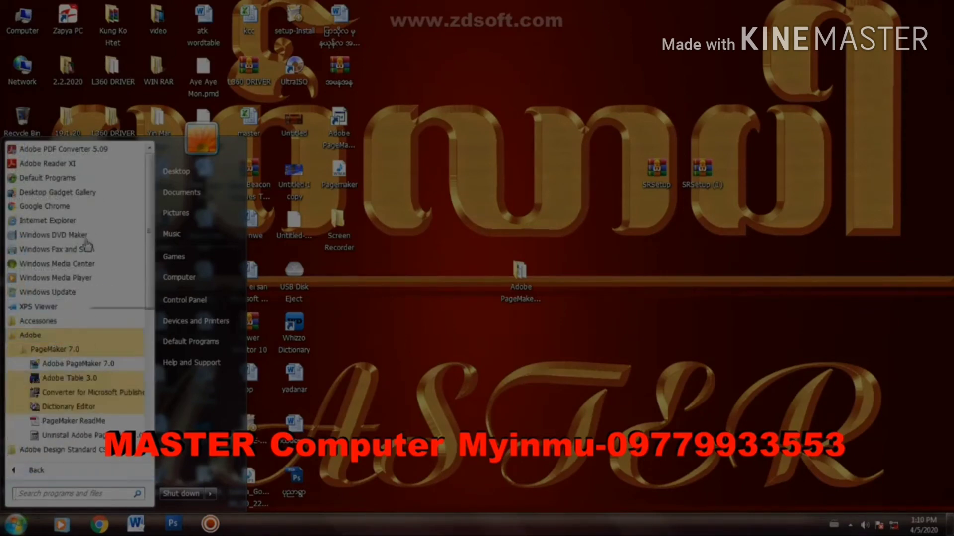
left_click_drag(149, 223, 145, 279)
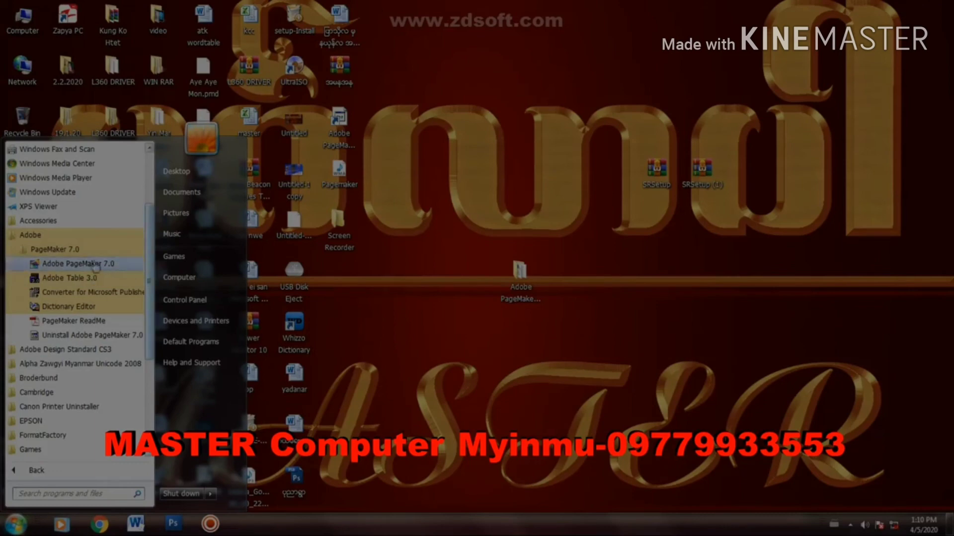
left_click(111, 264)
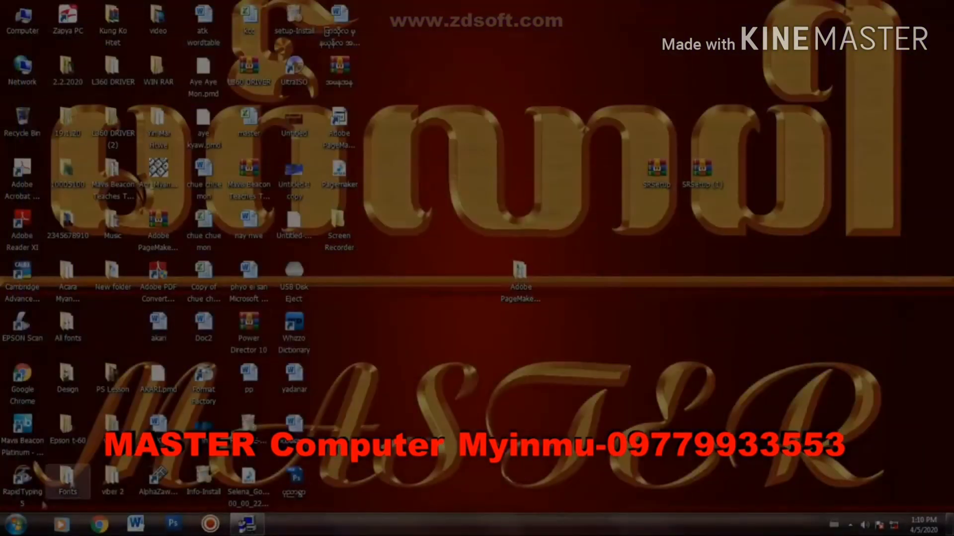
Close the reopened Adobe PageMaker 7.0 Setup and confirm quitting the installation.
left_click(15, 524)
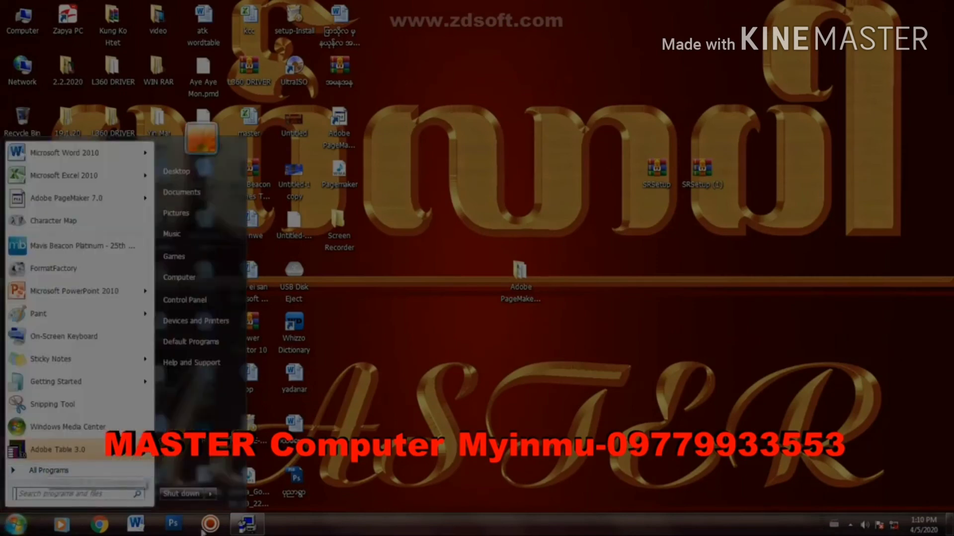
right_click(247, 526)
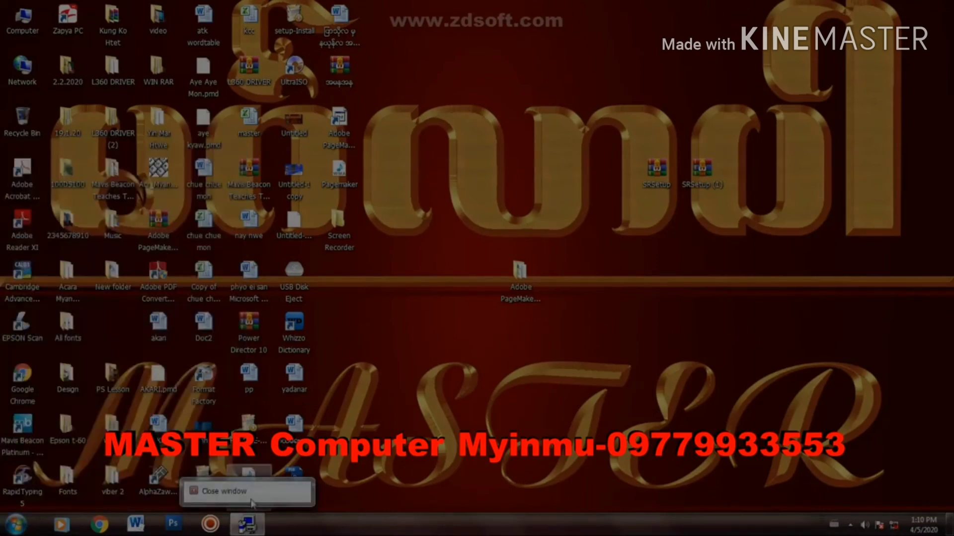
left_click(225, 491)
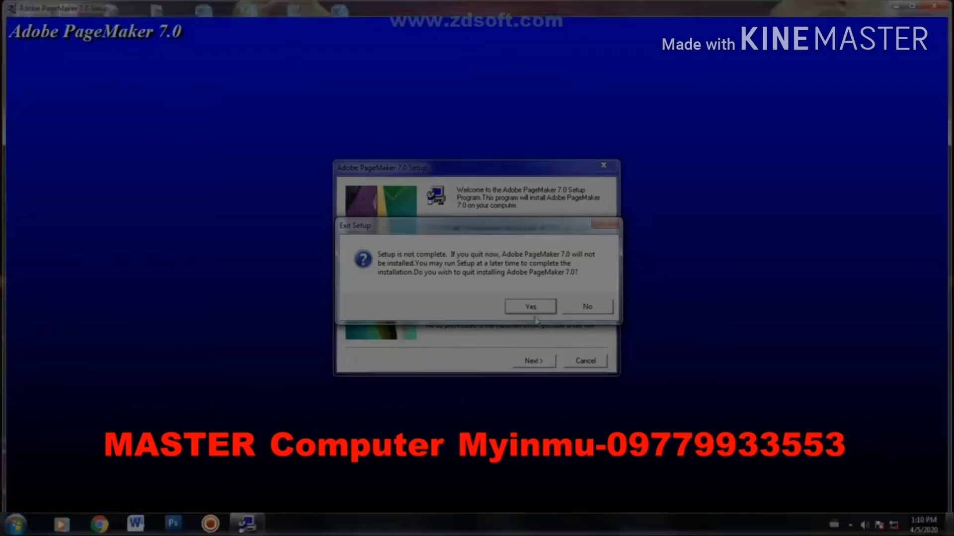
left_click(532, 308)
Create a desktop shortcut for Adobe PageMaker 7.0 from its entry in the Adobe program group.
left_click(19, 528)
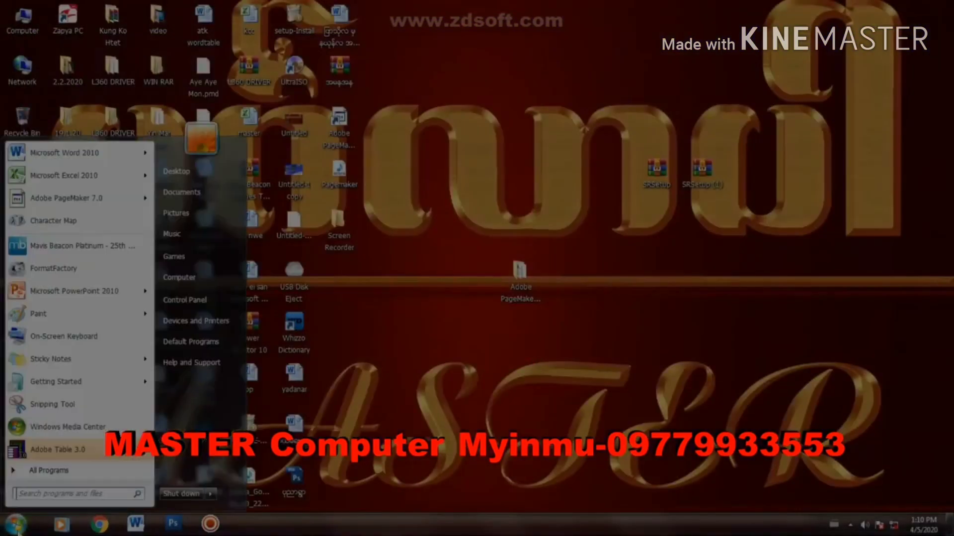
left_click(47, 474)
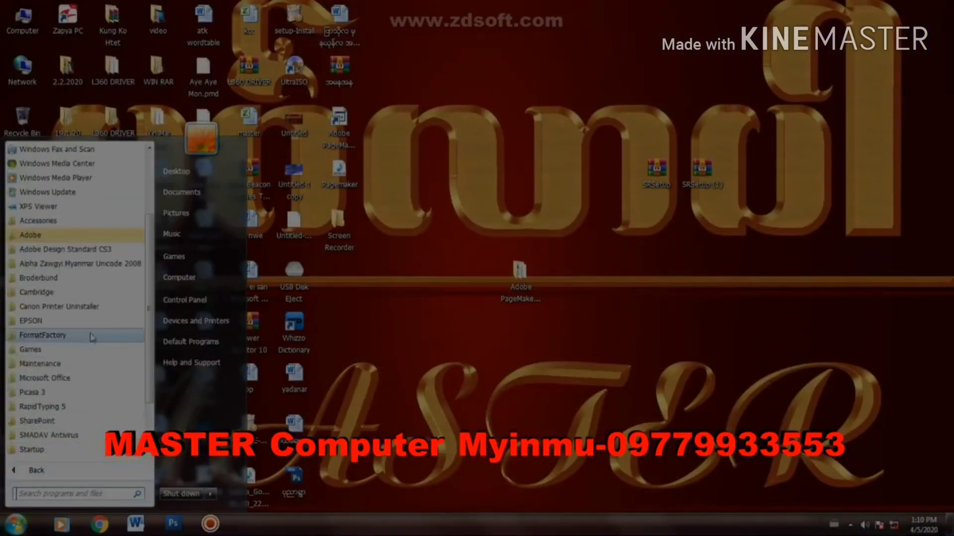
left_click(49, 236)
left_click(74, 249)
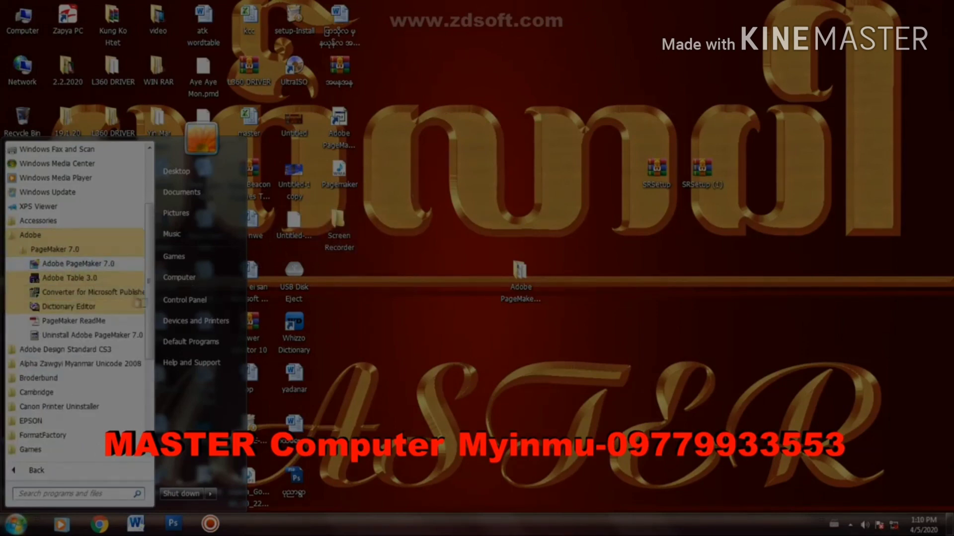
right_click(96, 271)
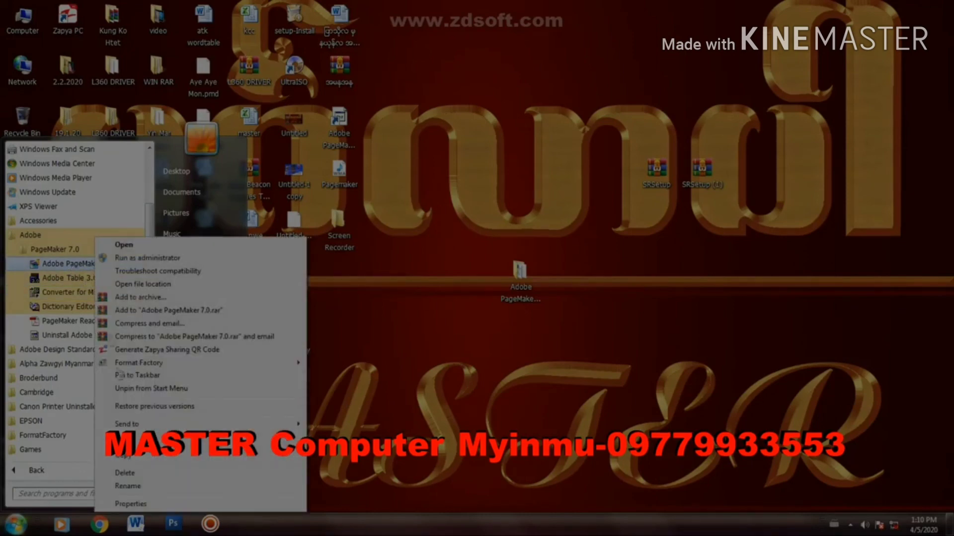
mouse_move(187, 426)
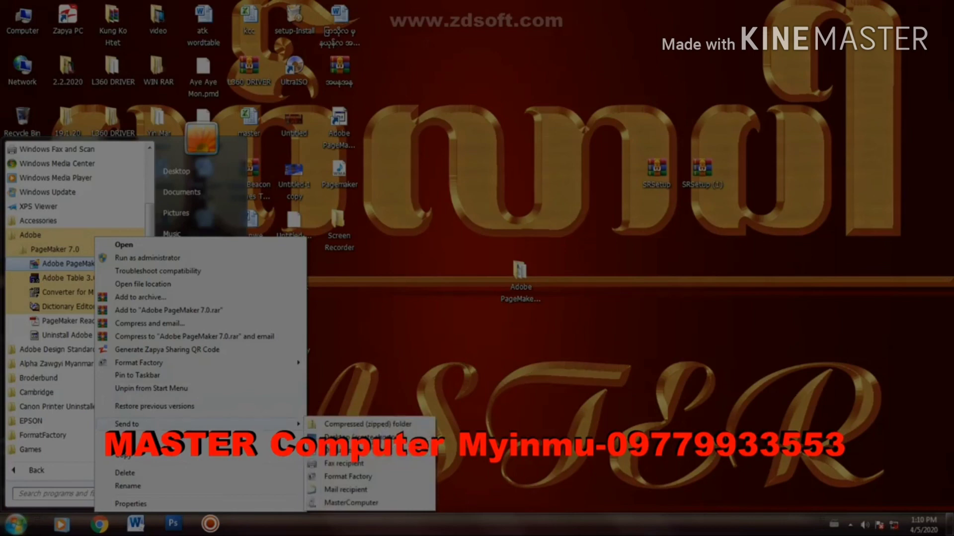
left_click(370, 438)
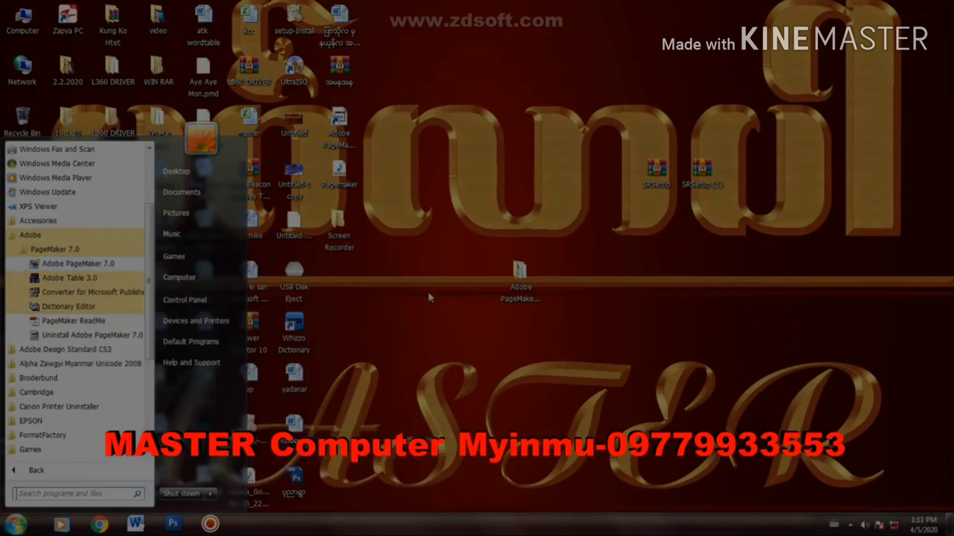
Send a second Adobe PageMaker 7.0 shortcut to the desktop and close the program list.
right_click(98, 268)
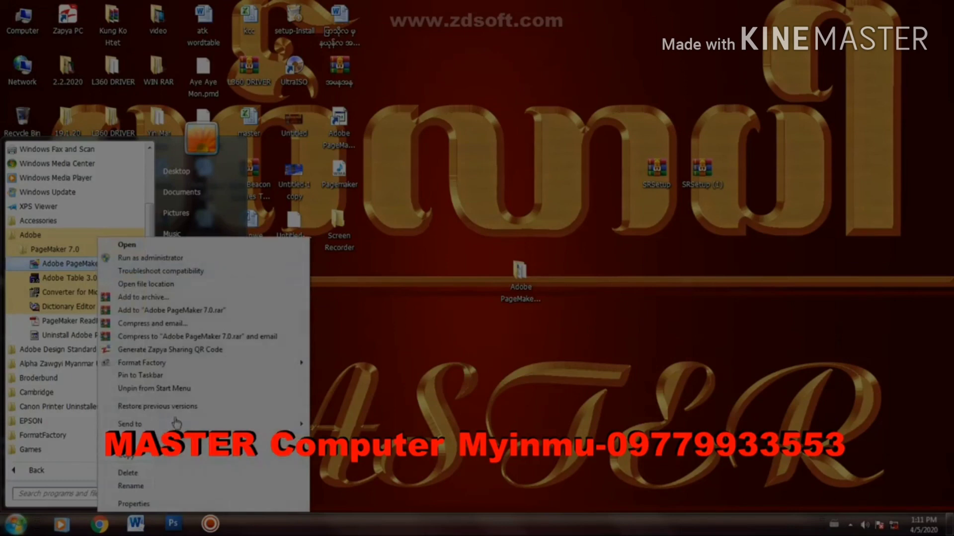
mouse_move(293, 424)
left_click(358, 438)
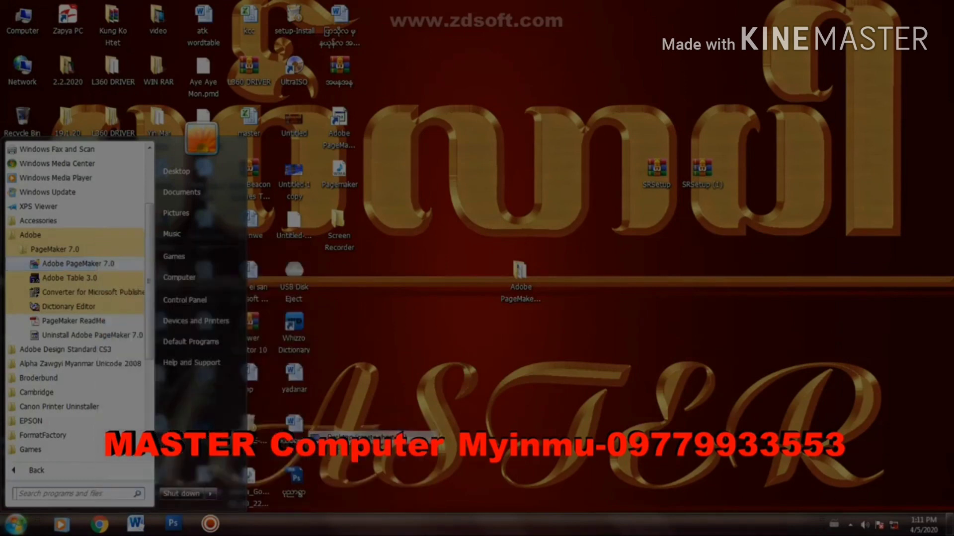
left_click(388, 356)
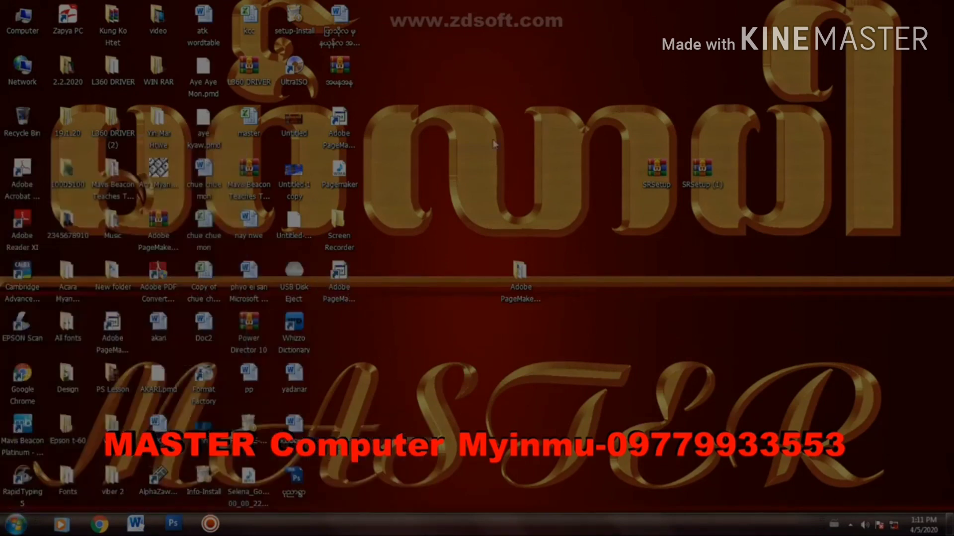
Refresh the desktop.
right_click(493, 144)
right_click(426, 151)
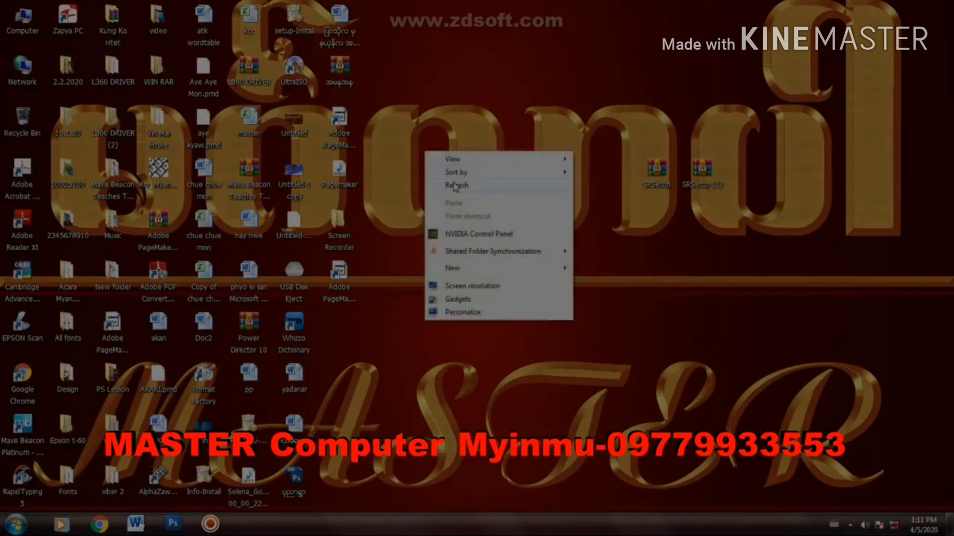